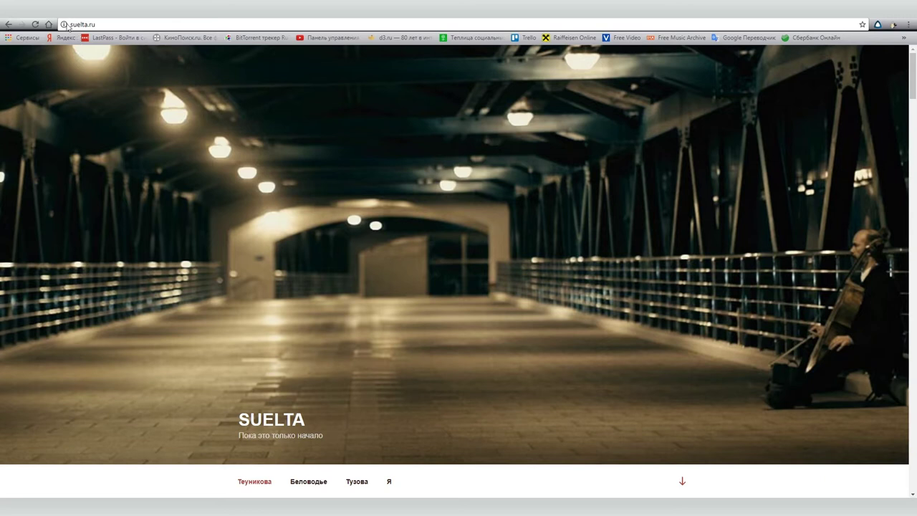
{"action": "left_click", "coordinate": [64, 24]}
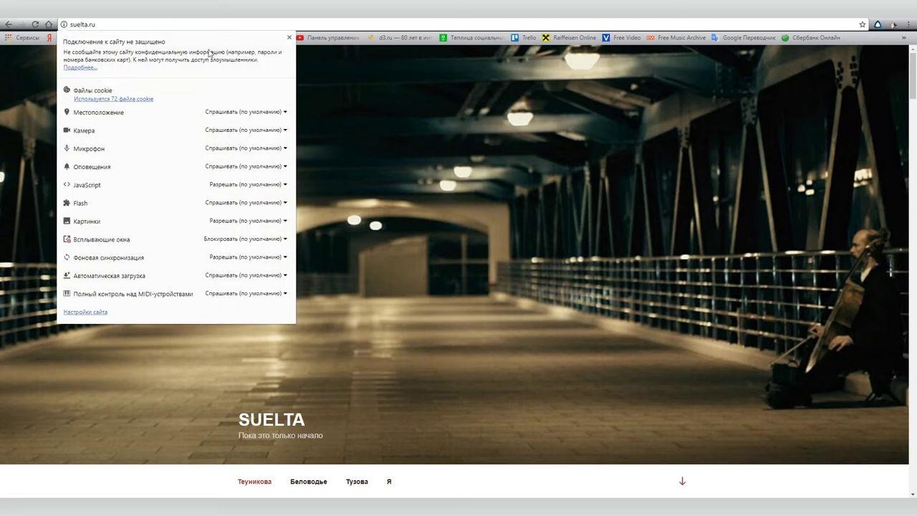
{"action": "left_click", "coordinate": [288, 38]}
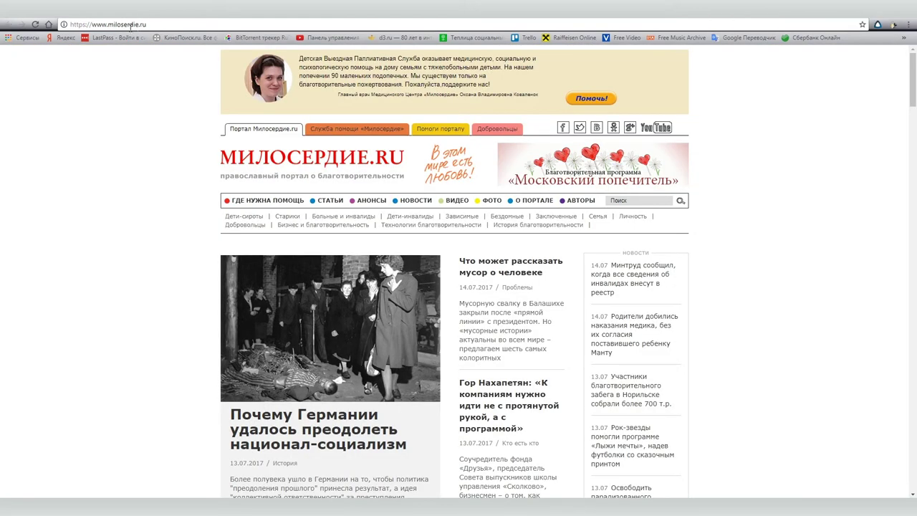
{"action": "left_click", "coordinate": [64, 25]}
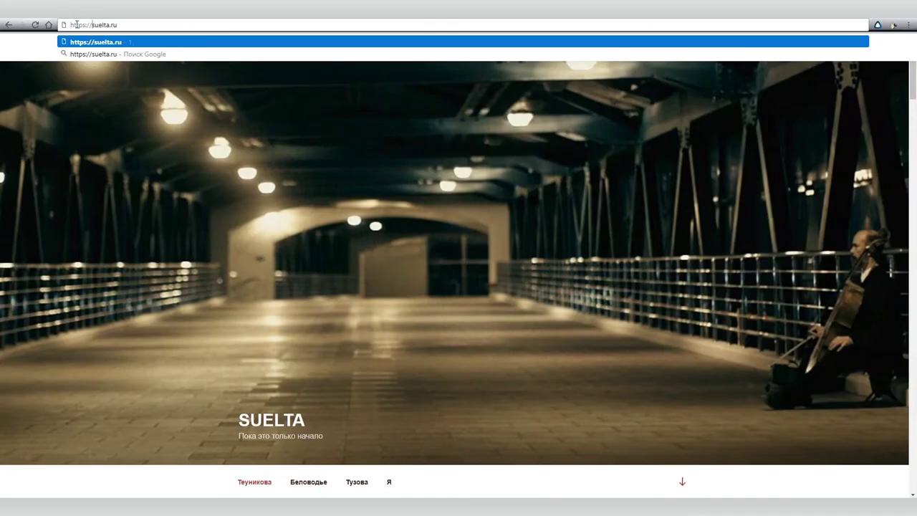
{"action": "key", "text": "Return"}
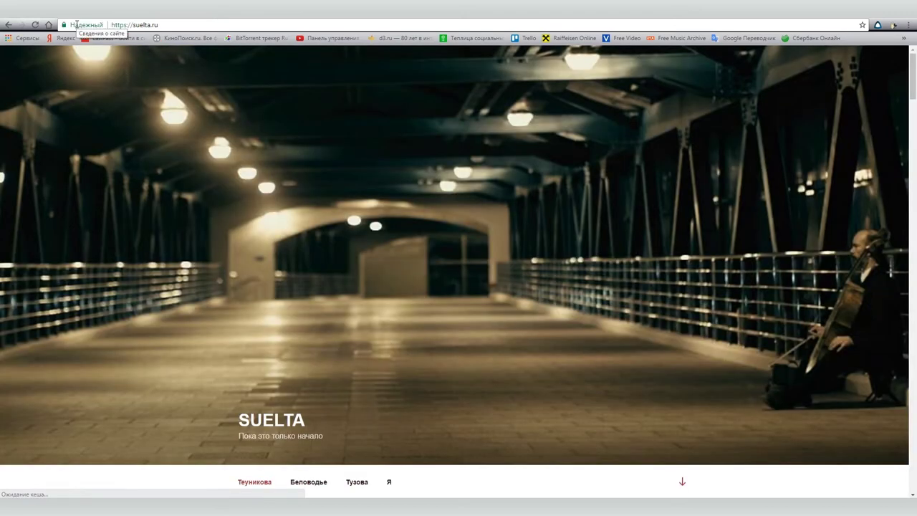
{"action": "left_click", "coordinate": [66, 26]}
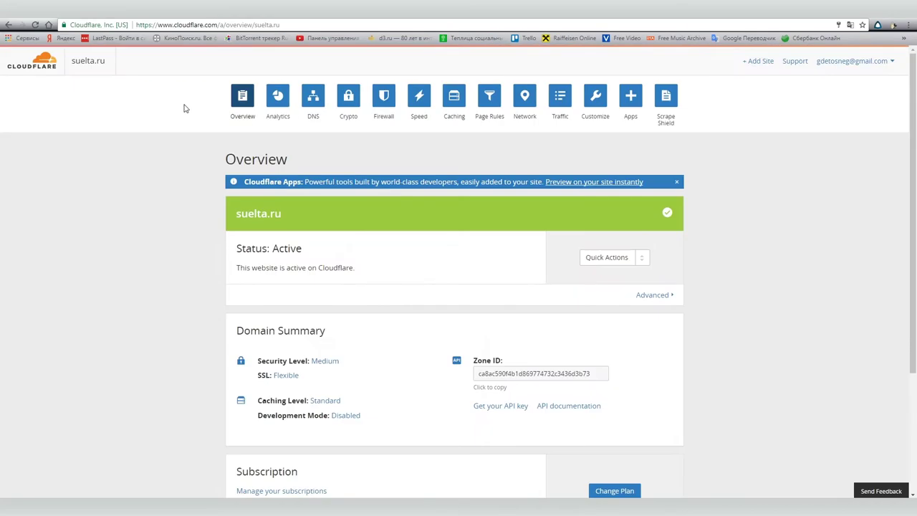
In Cloudflare's Crypto settings for suelta.ru, set the SSL mode to Full
{"action": "left_click", "coordinate": [349, 100]}
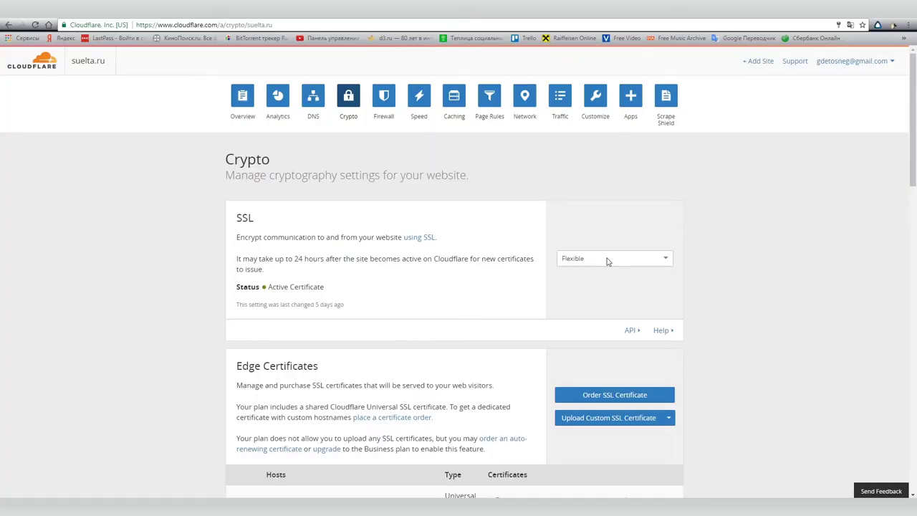
{"action": "left_click", "coordinate": [605, 259]}
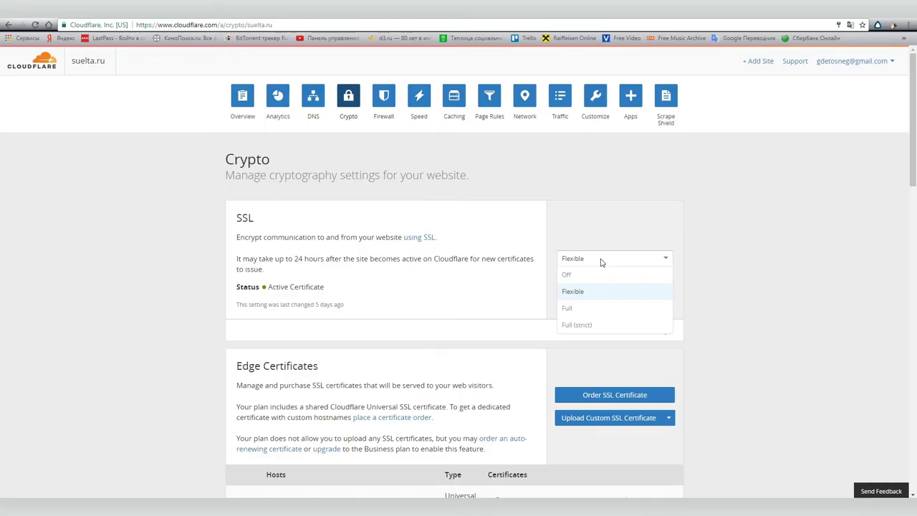
{"action": "left_click", "coordinate": [596, 308]}
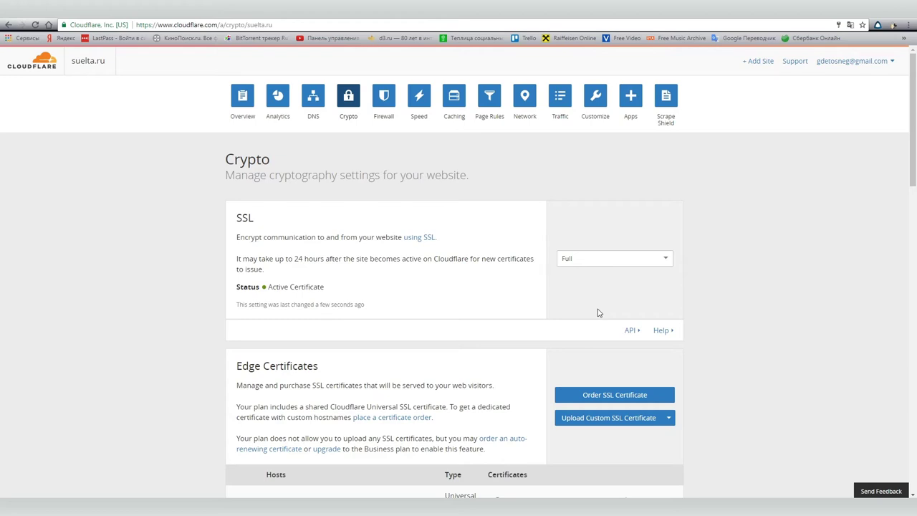
Create an origin certificate for *.suelta.ru and suelta.ru with a Cloudflare-generated RSA private key and 15 years' validity
{"action": "scroll", "coordinate": [598, 312], "scroll_direction": "down", "scroll_amount": 8}
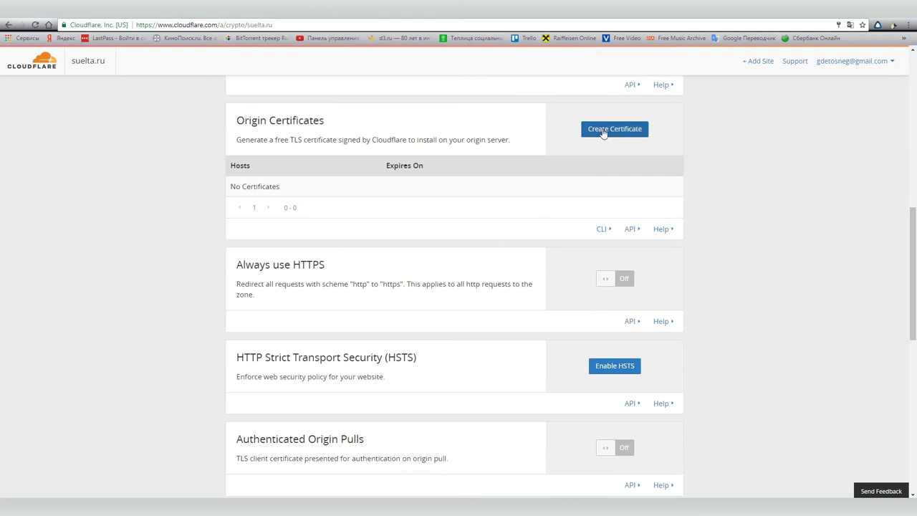
{"action": "left_click", "coordinate": [602, 131]}
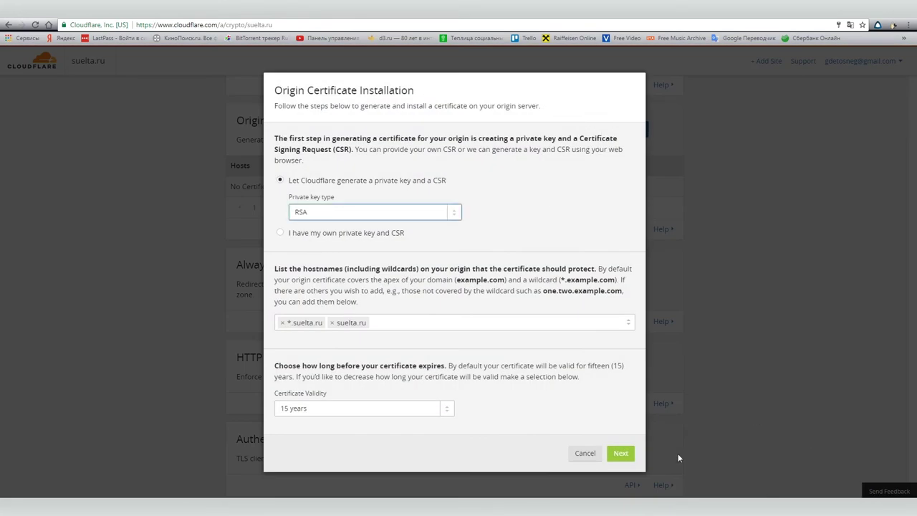
{"action": "left_click", "coordinate": [620, 452]}
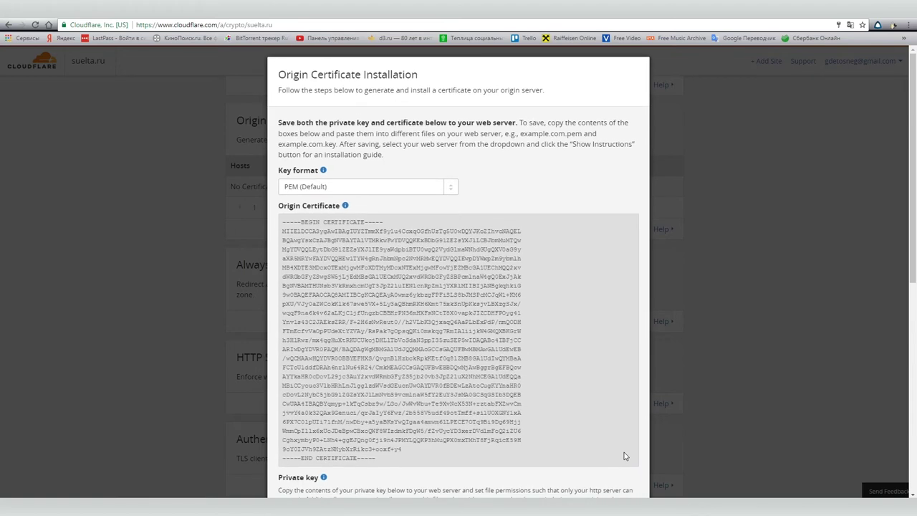
{"action": "scroll", "coordinate": [623, 456], "scroll_direction": "down", "scroll_amount": 5}
{"action": "scroll", "coordinate": [624, 455], "scroll_direction": "up", "scroll_amount": 4}
{"action": "scroll", "coordinate": [624, 456], "scroll_direction": "up", "scroll_amount": 2}
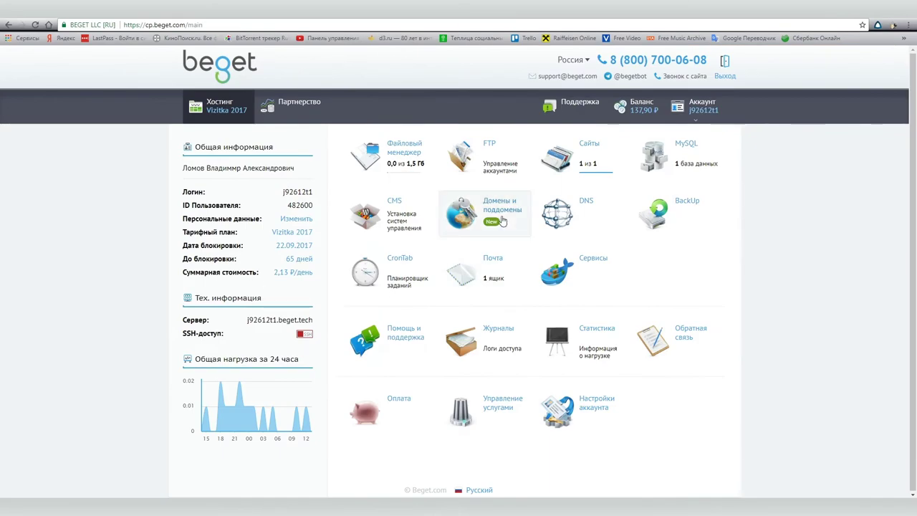
In the Beget hosting panel, open the form for installing an existing SSL certificate on the suelta.ru domain
{"action": "left_click", "coordinate": [502, 218]}
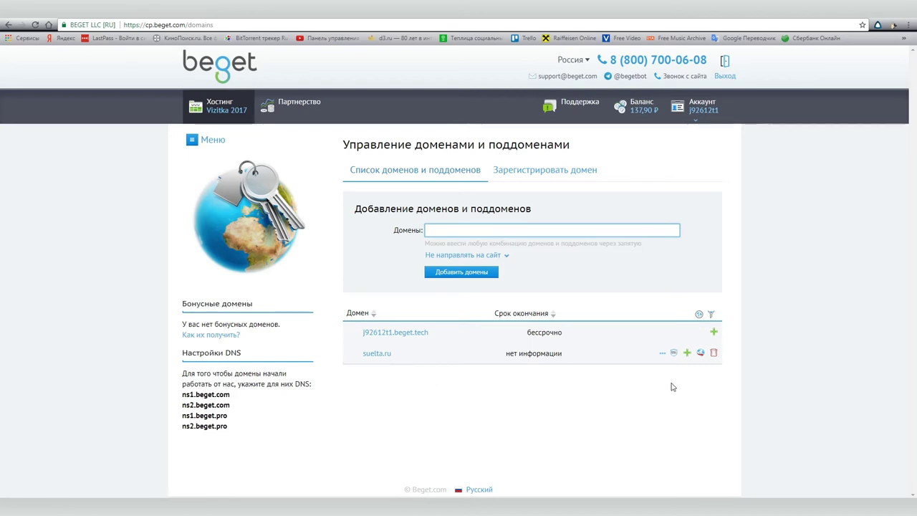
{"action": "left_click", "coordinate": [674, 354]}
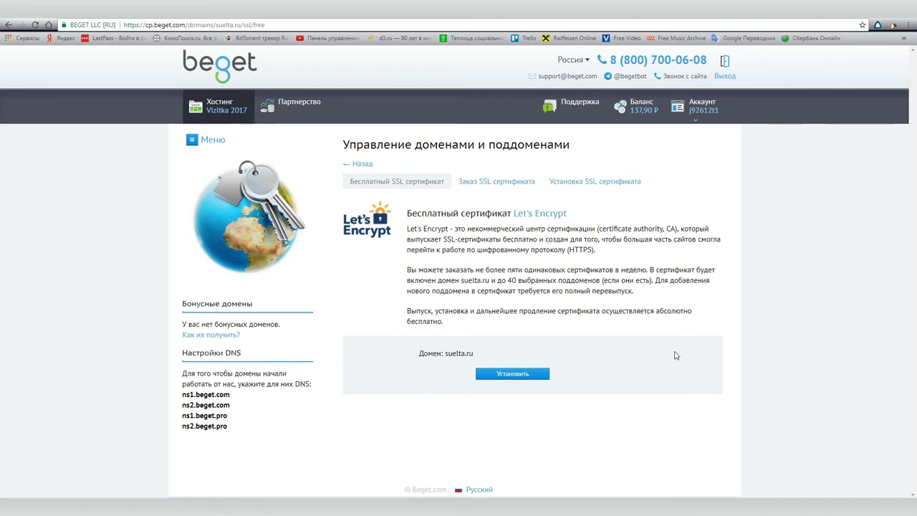
{"action": "left_click", "coordinate": [582, 183]}
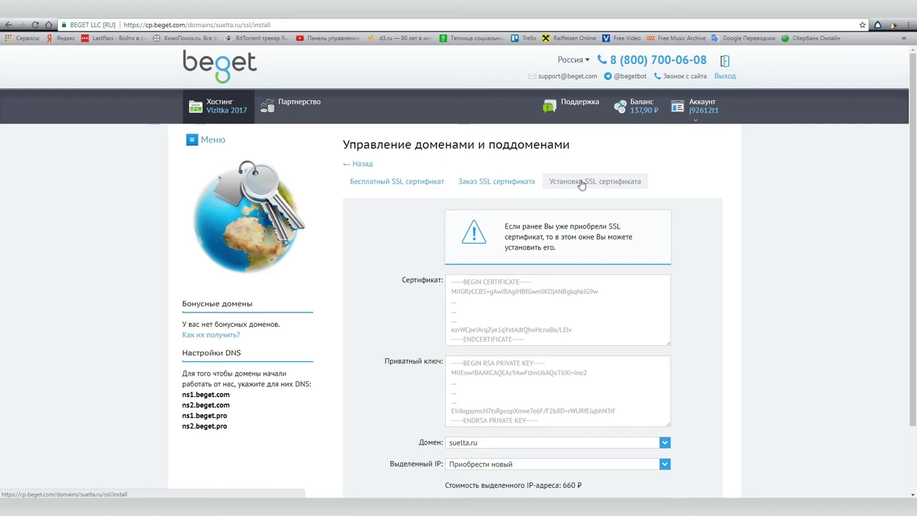
Copy the full origin certificate text from Cloudflare into the certificate field of Beget's installation form
{"action": "key", "text": "ctrl+Tab"}
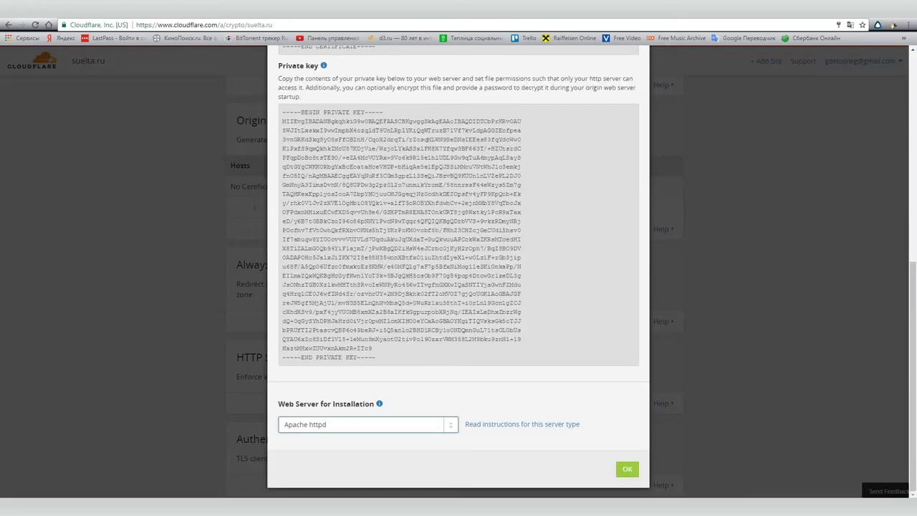
{"action": "scroll", "coordinate": [293, 174], "scroll_direction": "up", "scroll_amount": 6}
{"action": "left_click_drag", "start_coordinate": [384, 463], "coordinate": [271, 226]}
{"action": "key", "text": "ctrl+c"}
{"action": "key", "text": "ctrl+Tab"}
{"action": "key", "text": "ctrl+v"}
Copy the private key from Cloudflare into the private key field of Beget's installation form for suelta.ru
{"action": "key", "text": "ctrl+Tab"}
{"action": "scroll", "coordinate": [399, 362], "scroll_direction": "down", "scroll_amount": 6}
{"action": "left_click_drag", "start_coordinate": [399, 362], "coordinate": [281, 108]}
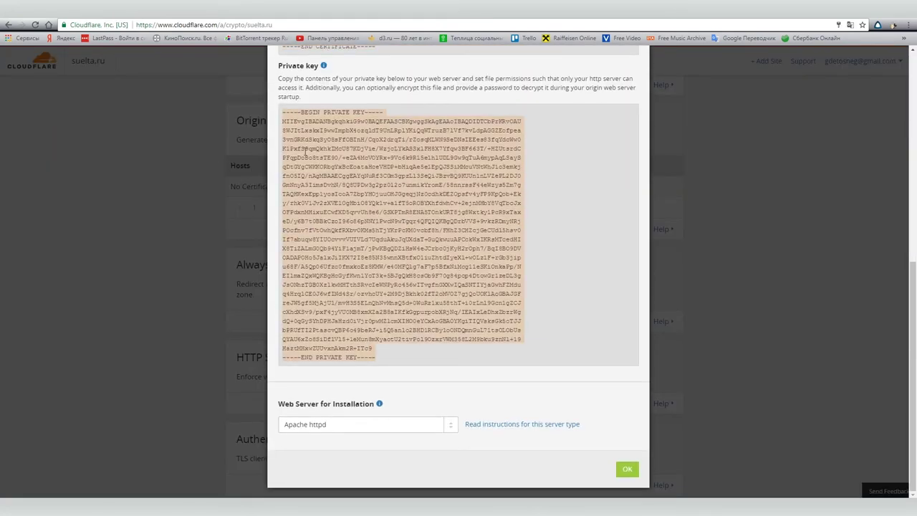
{"action": "key", "text": "ctrl+c"}
{"action": "key", "text": "ctrl+Tab"}
{"action": "key", "text": "ctrl+v"}
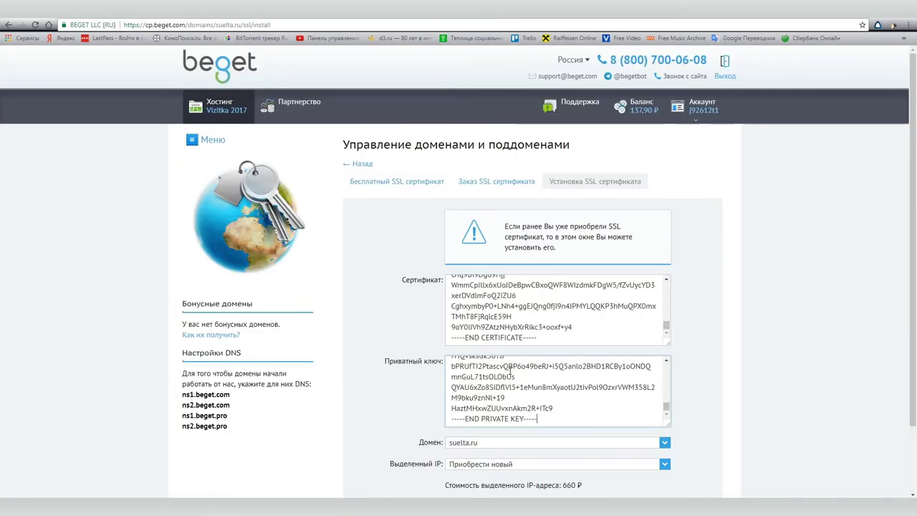
{"action": "left_click", "coordinate": [700, 369]}
{"action": "scroll", "coordinate": [699, 369], "scroll_direction": "down", "scroll_amount": 2}
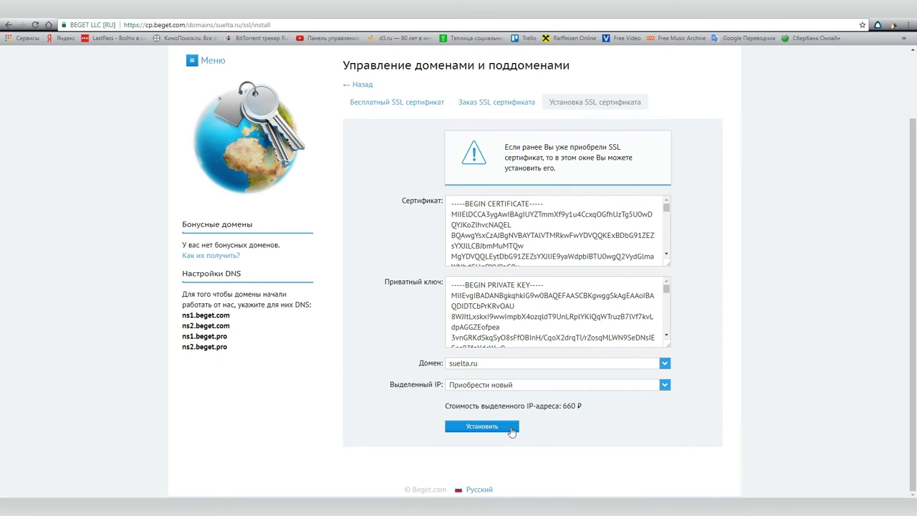
{"action": "key", "text": "ctrl+Tab"}
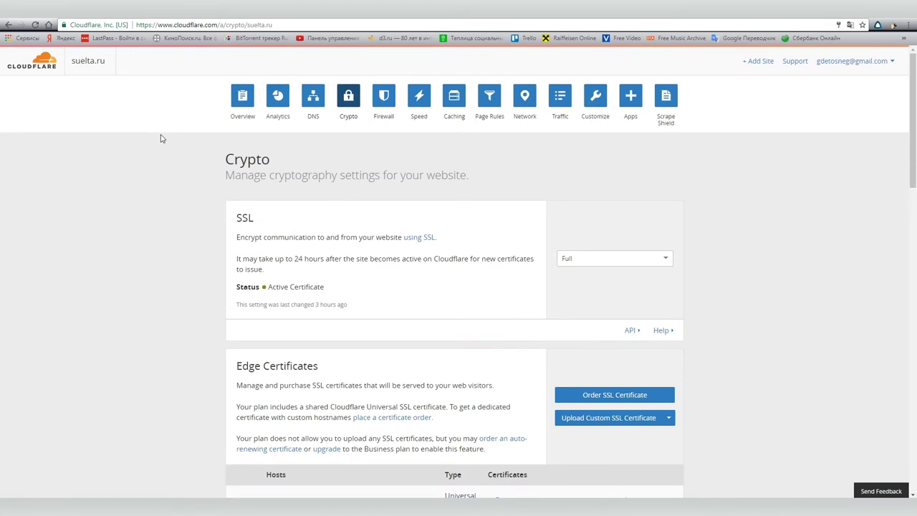
{"action": "left_click", "coordinate": [493, 98]}
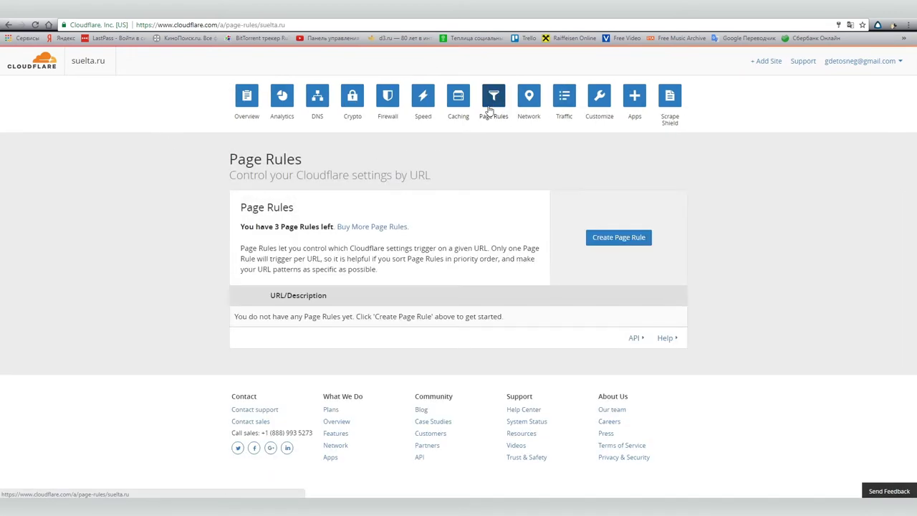
{"action": "left_click", "coordinate": [623, 242]}
{"action": "left_click", "coordinate": [369, 260]}
{"action": "key", "text": "ctrl+v"}
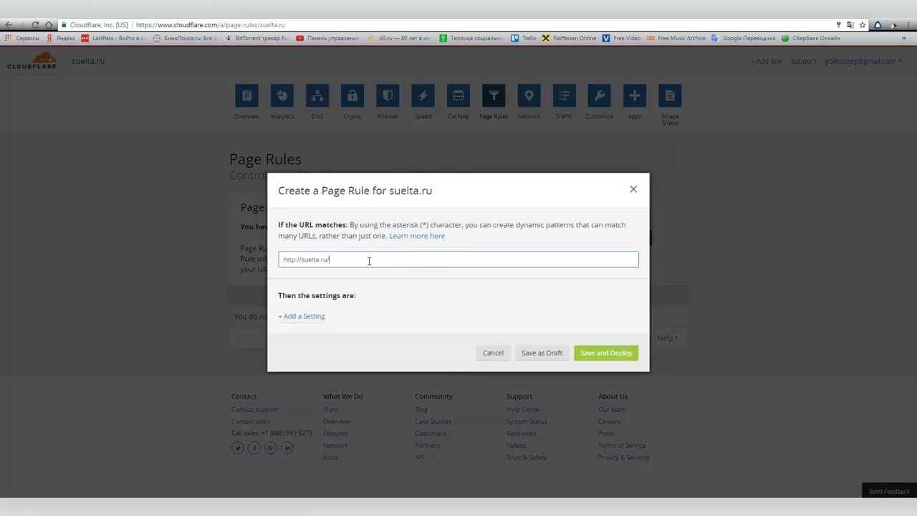
Give the page rule the Always Use HTTPS setting, insert an asterisk before the domain in its URL, and save and deploy it
{"action": "left_click", "coordinate": [311, 317]}
{"action": "left_click", "coordinate": [320, 322]}
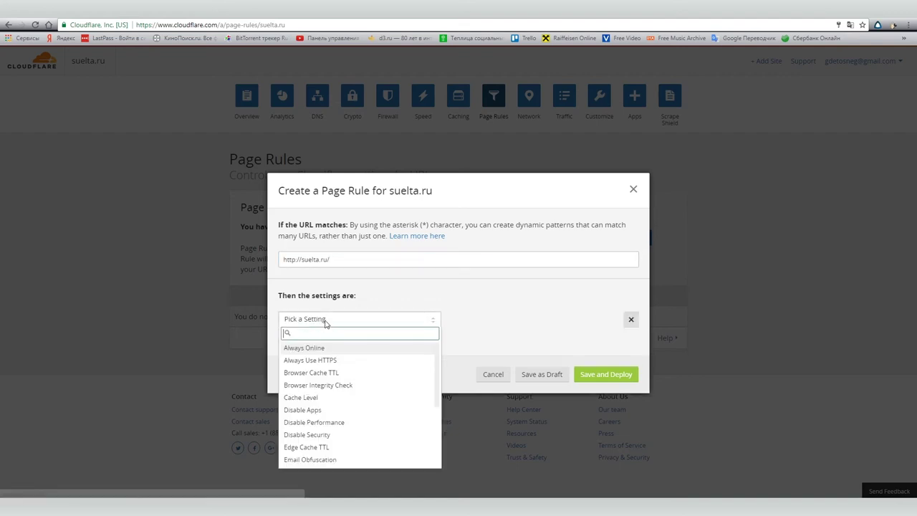
{"action": "left_click", "coordinate": [328, 366]}
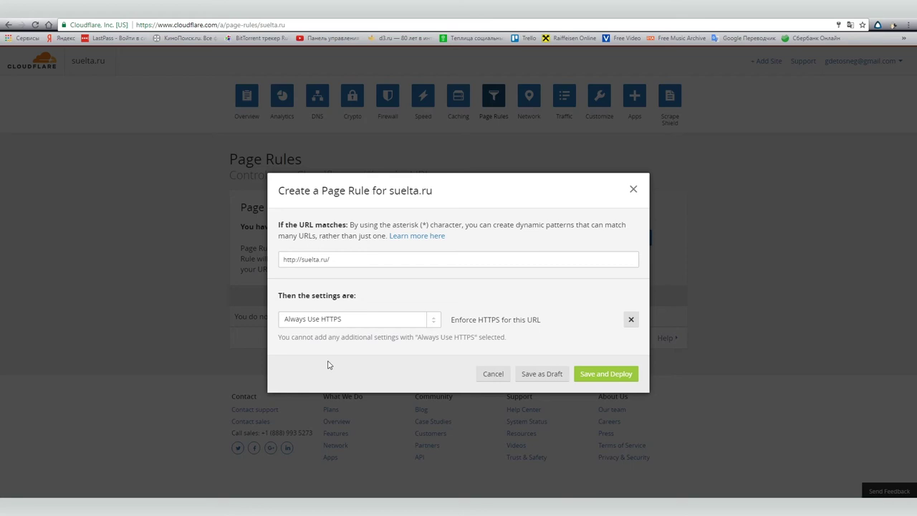
{"action": "left_click", "coordinate": [300, 259]}
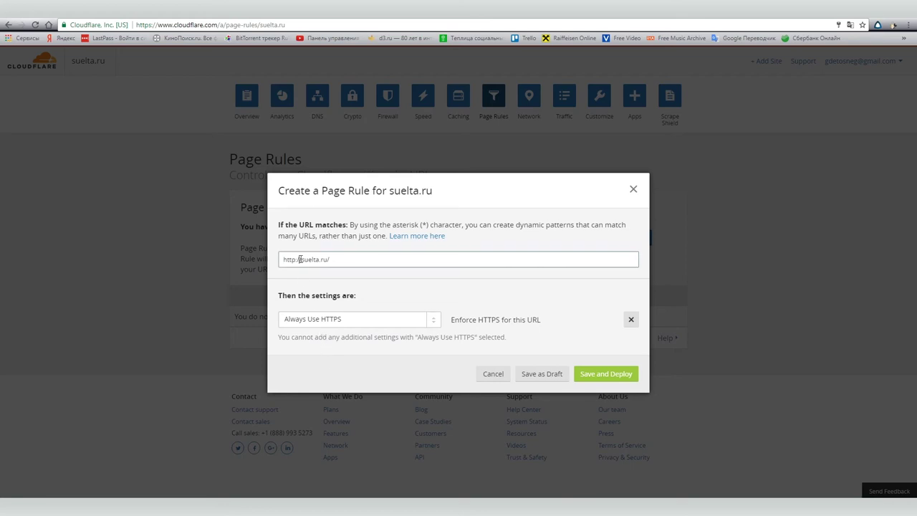
{"action": "type", "text": "*"}
{"action": "left_click", "coordinate": [599, 376]}
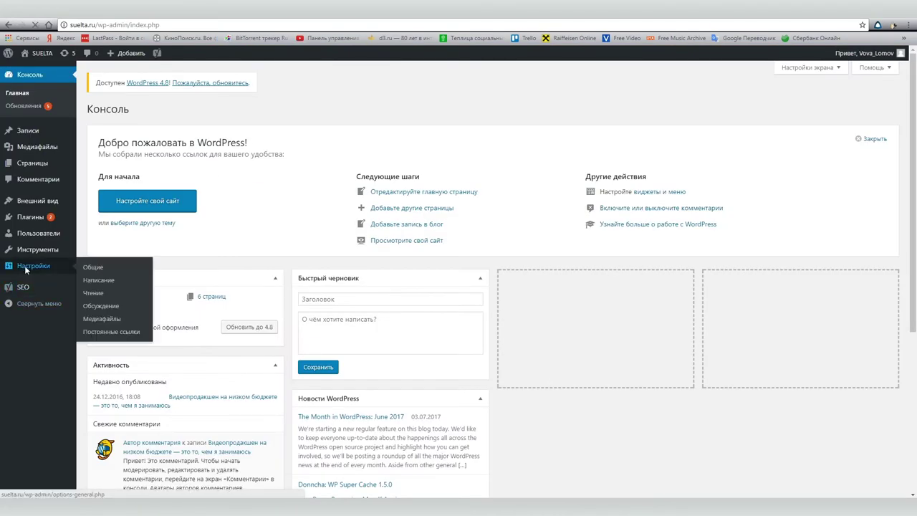
{"action": "left_click", "coordinate": [25, 269]}
{"action": "left_click", "coordinate": [211, 204]}
{"action": "type", "text": "s"}
{"action": "left_click", "coordinate": [209, 232]}
{"action": "type", "text": "s"}
{"action": "left_click", "coordinate": [415, 199]}
{"action": "scroll", "coordinate": [516, 335], "scroll_direction": "down", "scroll_amount": 3}
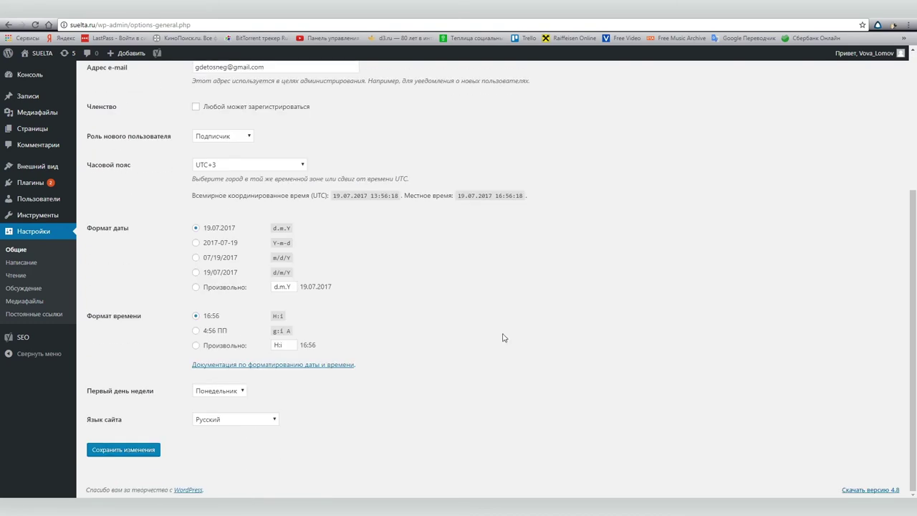
{"action": "left_click", "coordinate": [136, 449]}
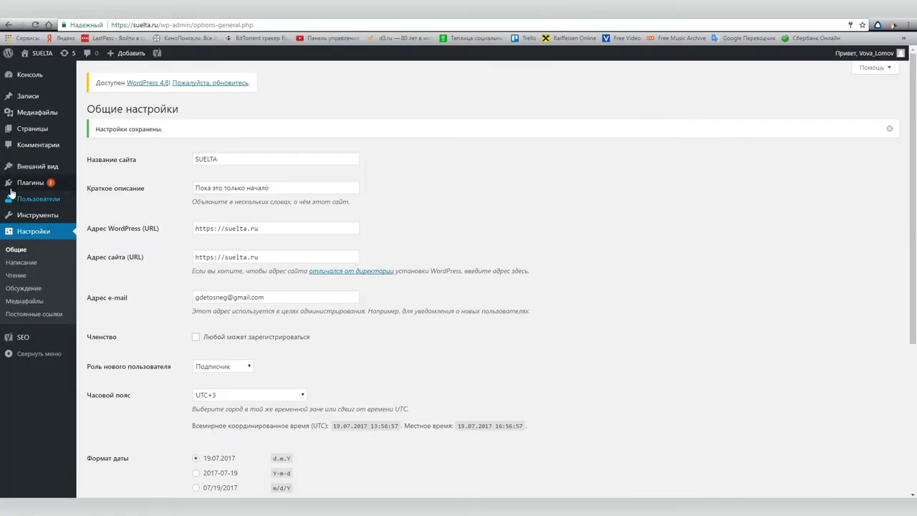
Search the WordPress plugin directory for "better search" and install the Better Search Replace plugin
{"action": "left_click", "coordinate": [30, 182]}
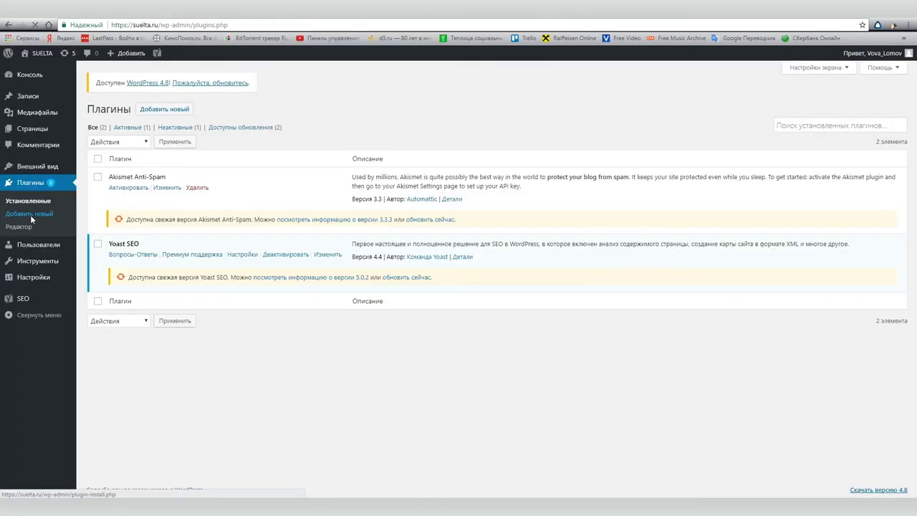
{"action": "left_click", "coordinate": [30, 213]}
{"action": "left_click", "coordinate": [788, 136]}
{"action": "type", "text": "better search"}
{"action": "left_click", "coordinate": [581, 184]}
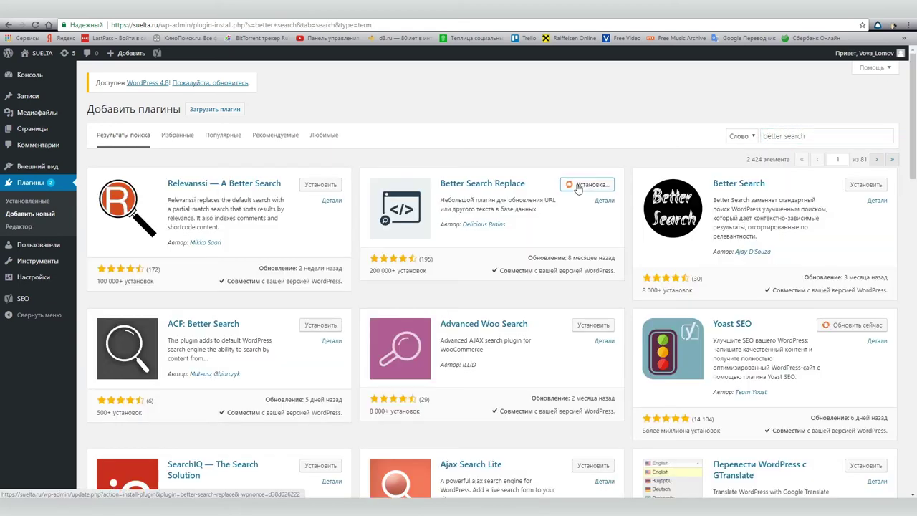
Search for "wordpress force", install and activate WordPress Force HTTPS, and activate Better Search Replace too
{"action": "triple_click", "coordinate": [802, 136]}
{"action": "type", "text": "wordpress force"}
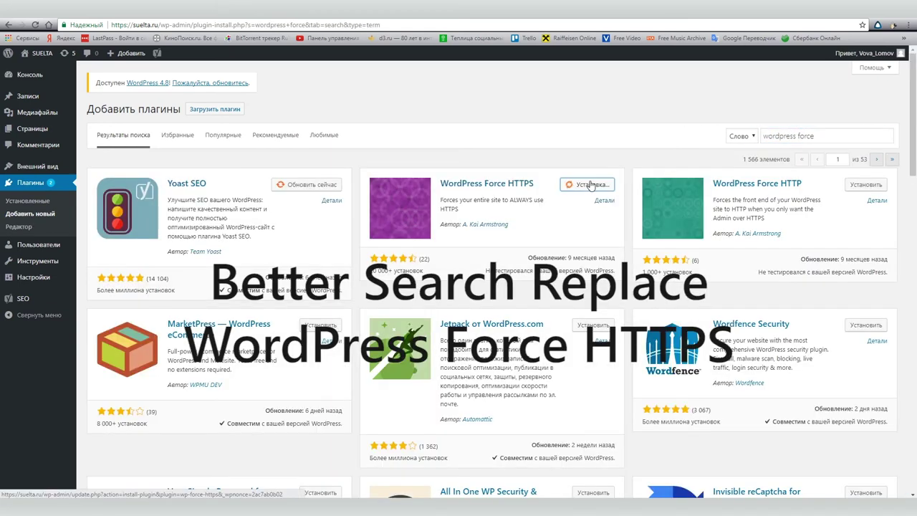
{"action": "left_click", "coordinate": [588, 184]}
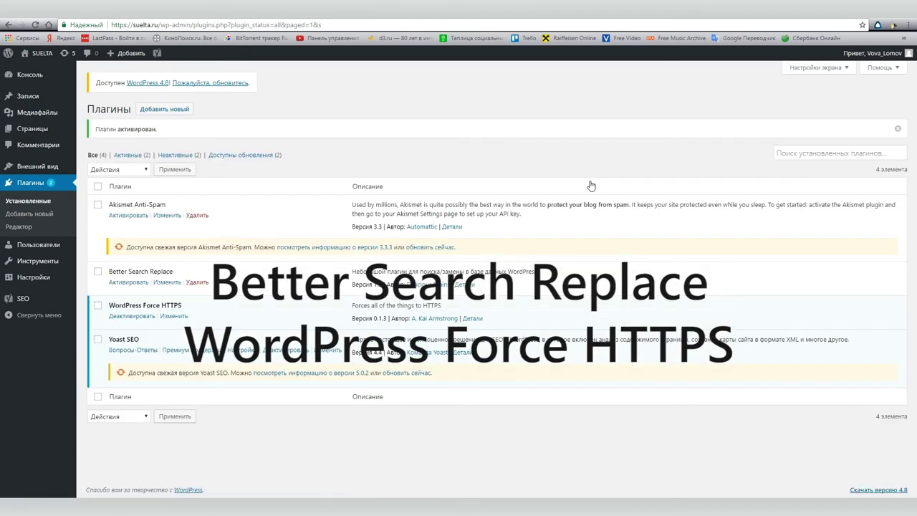
{"action": "left_click", "coordinate": [126, 282]}
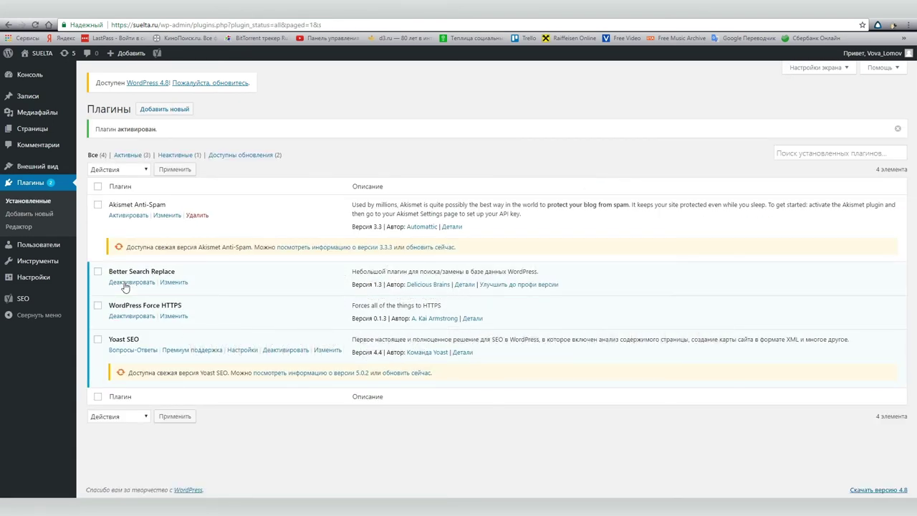
{"action": "mouse_move", "coordinate": [81, 261]}
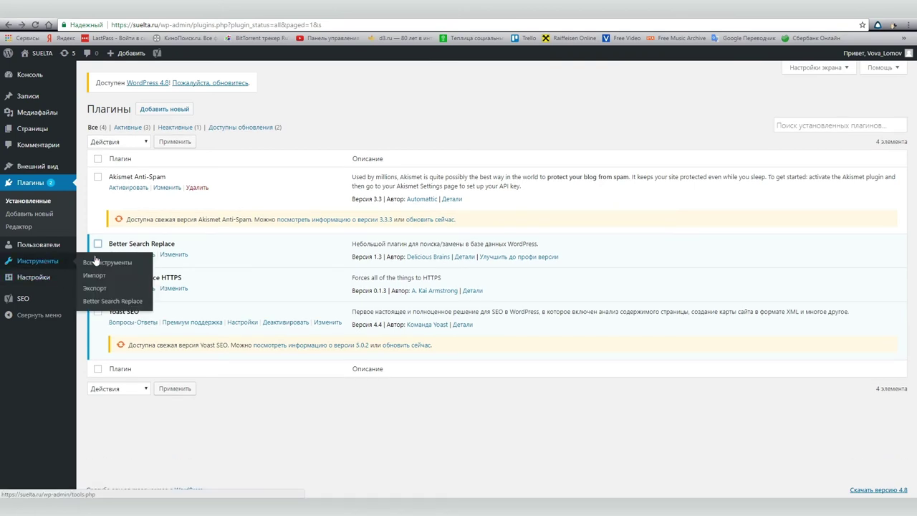
{"action": "left_click", "coordinate": [105, 307]}
{"action": "left_click", "coordinate": [197, 205]}
{"action": "left_click", "coordinate": [149, 25]}
{"action": "left_click_drag", "start_coordinate": [112, 25], "coordinate": [159, 25]}
{"action": "key", "text": "ctrl+c"}
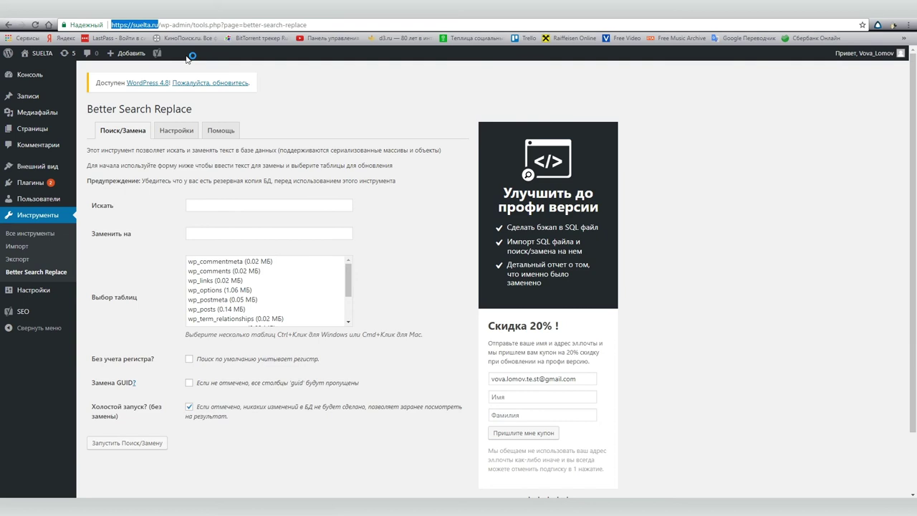
{"action": "left_click", "coordinate": [200, 205]}
{"action": "key", "text": "ctrl+v"}
{"action": "left_click", "coordinate": [205, 232]}
{"action": "key", "text": "ctrl+v"}
{"action": "left_click", "coordinate": [207, 204]}
{"action": "left_click_drag", "start_coordinate": [205, 205], "coordinate": [201, 205]}
{"action": "key", "text": "BackSpace"}
{"action": "type", "text": ":"}
Select all database tables, from wp_commentmeta to wp_users, for the replacement
{"action": "left_click", "coordinate": [240, 260]}
{"action": "scroll", "coordinate": [242, 279], "scroll_direction": "down", "scroll_amount": 5}
{"action": "left_click", "coordinate": [223, 252], "text": "shift"}
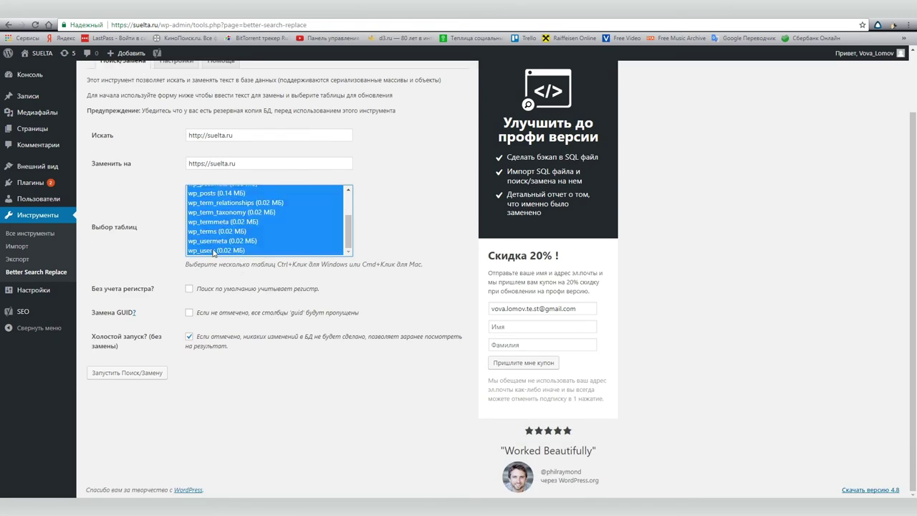
Enable case-insensitive matching and GUID replacement, turn off the dry run, and run the search and replace
{"action": "left_click", "coordinate": [189, 288]}
{"action": "left_click", "coordinate": [189, 312]}
{"action": "left_click", "coordinate": [192, 335]}
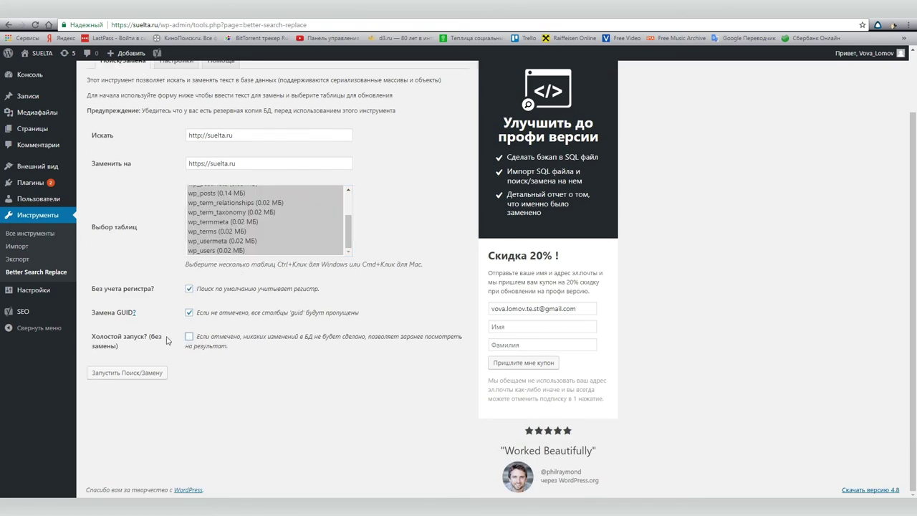
{"action": "left_click", "coordinate": [132, 373]}
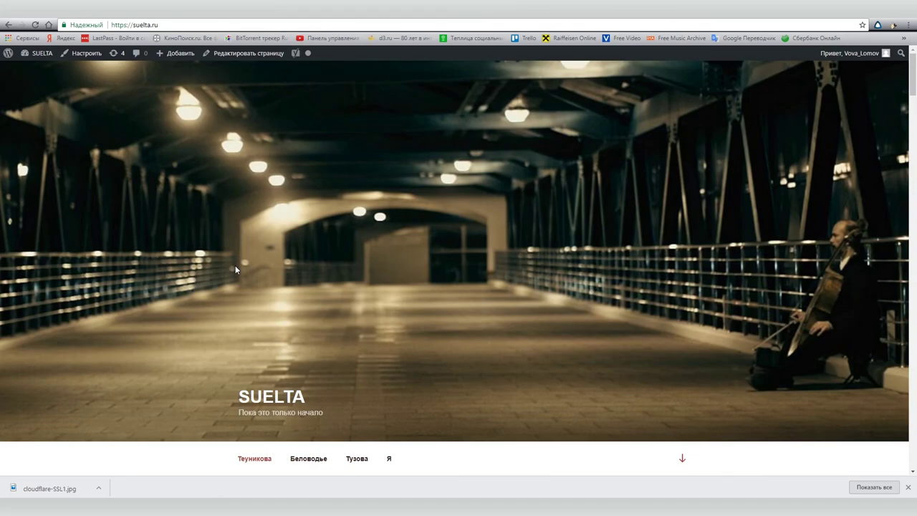
Check the suelta.ru home page and the Беловодье page for correct loading over HTTPS
{"action": "scroll", "coordinate": [344, 333], "scroll_direction": "down", "scroll_amount": 10}
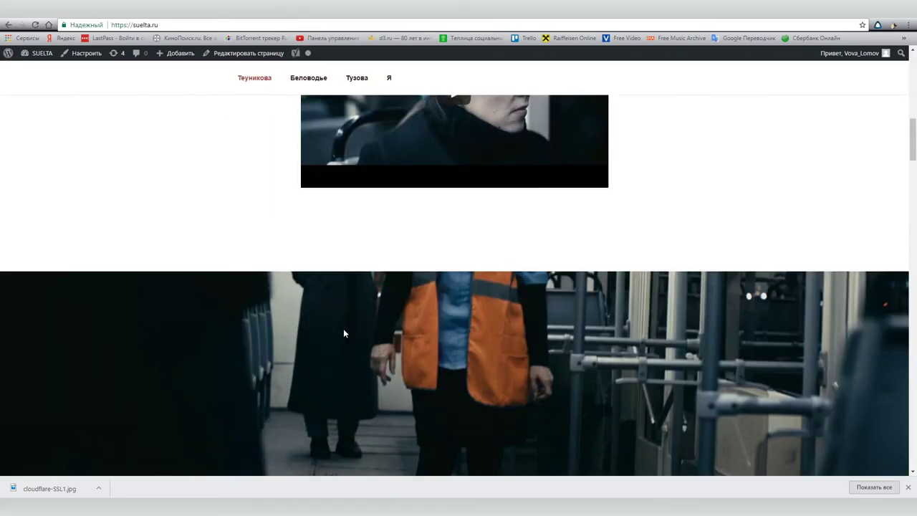
{"action": "scroll", "coordinate": [343, 333], "scroll_direction": "up", "scroll_amount": 10}
{"action": "left_click", "coordinate": [317, 270]}
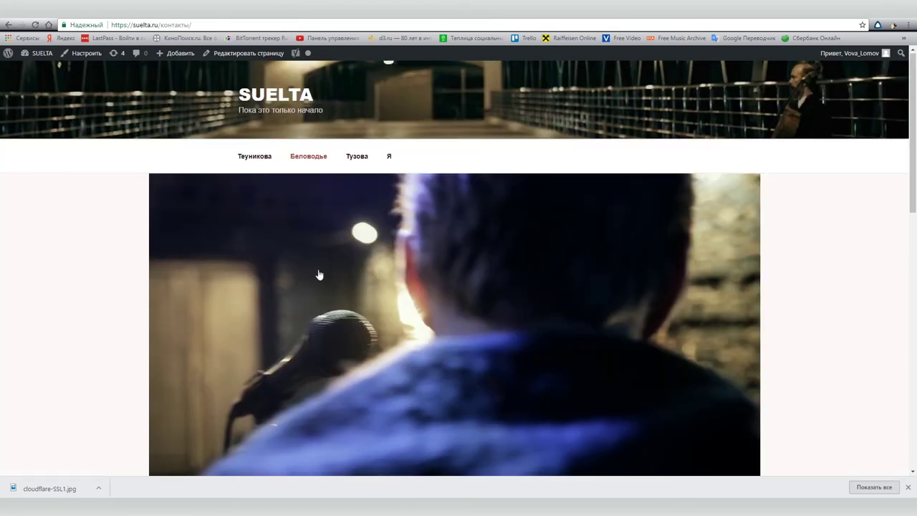
{"action": "scroll", "coordinate": [320, 275], "scroll_direction": "down", "scroll_amount": 5}
{"action": "scroll", "coordinate": [318, 274], "scroll_direction": "up", "scroll_amount": 5}
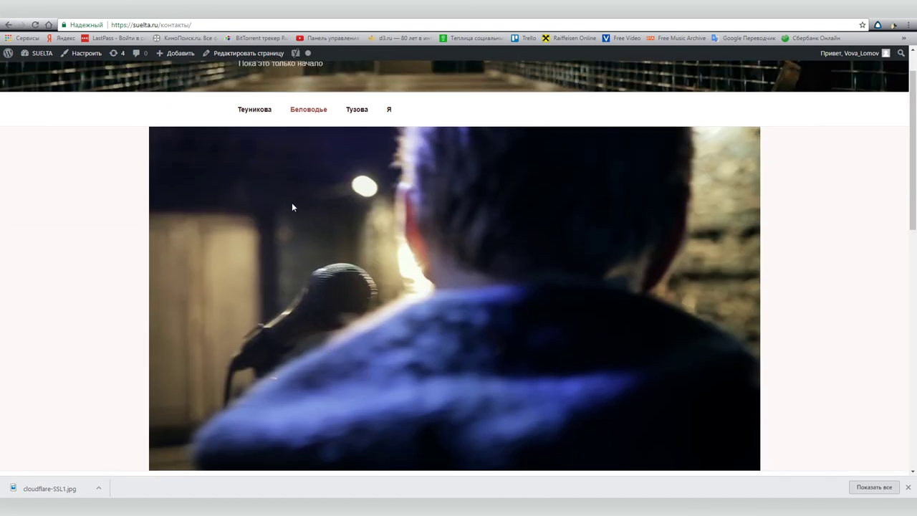
{"action": "scroll", "coordinate": [292, 206], "scroll_direction": "up", "scroll_amount": 1}
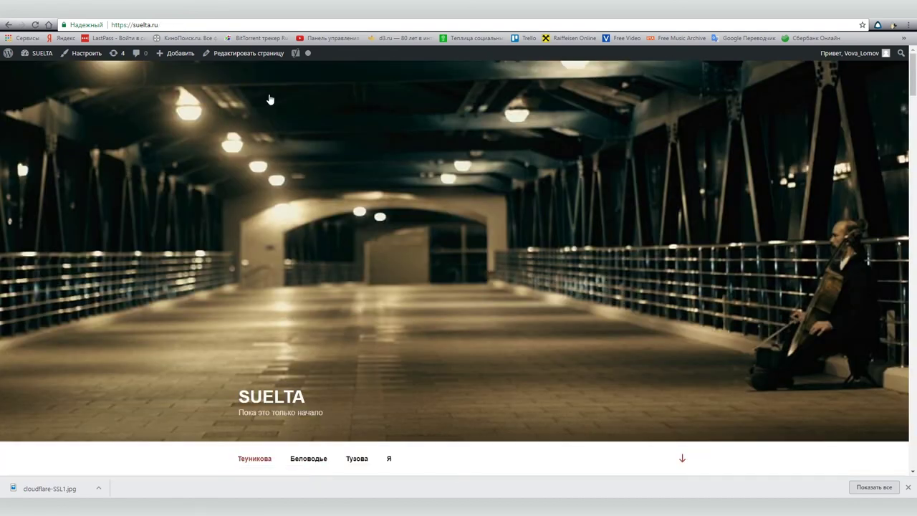